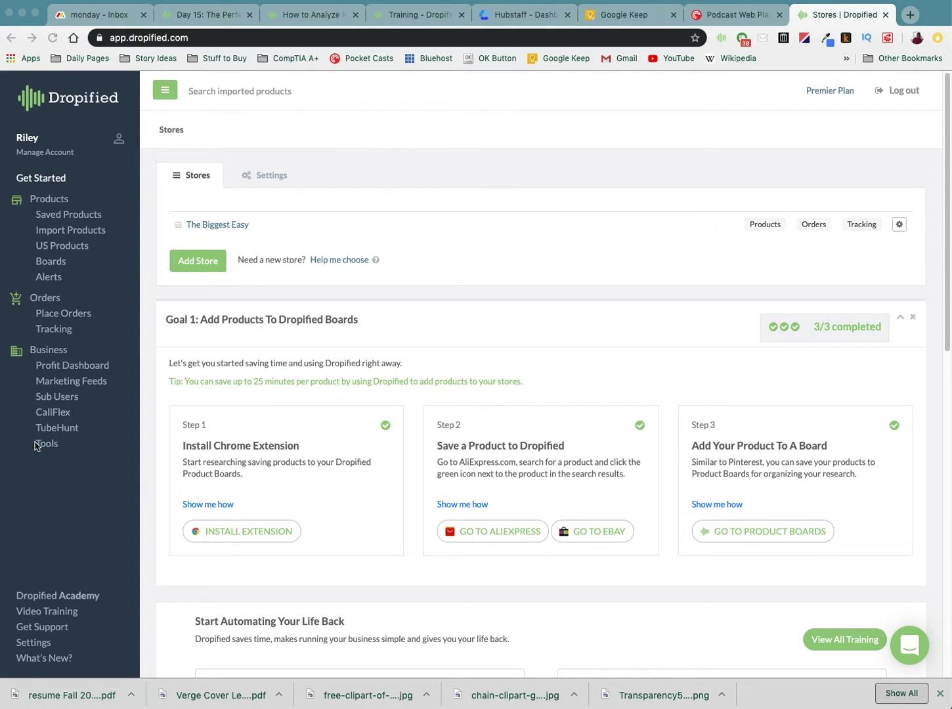
Step: Open Settings and set Price Markup 100, Compare At Price Markup 200, and weight unit lb
left_click(29, 652)
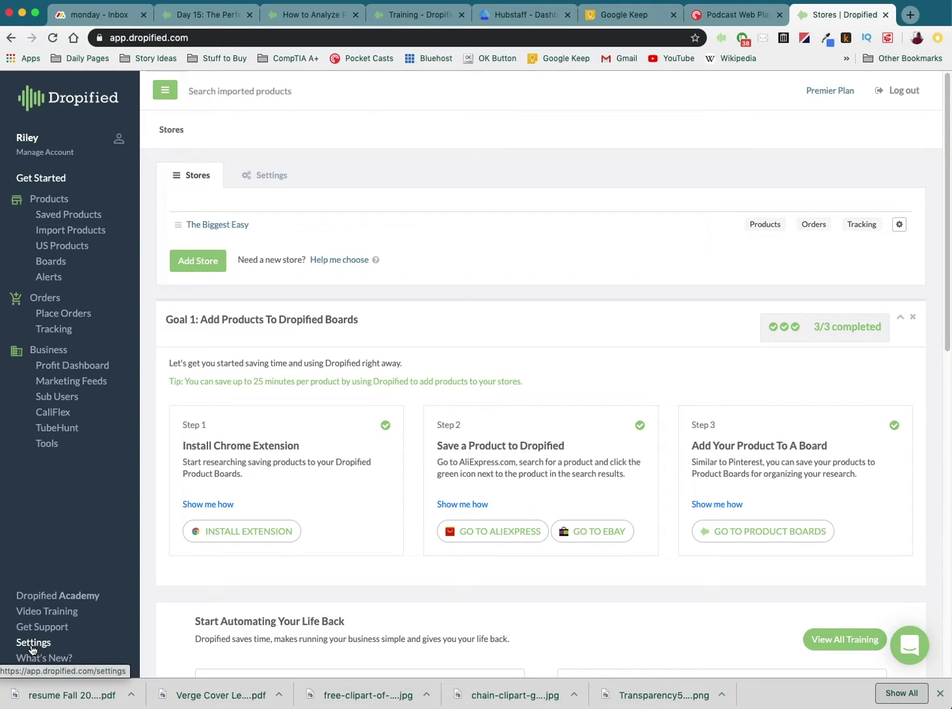
left_click(33, 643)
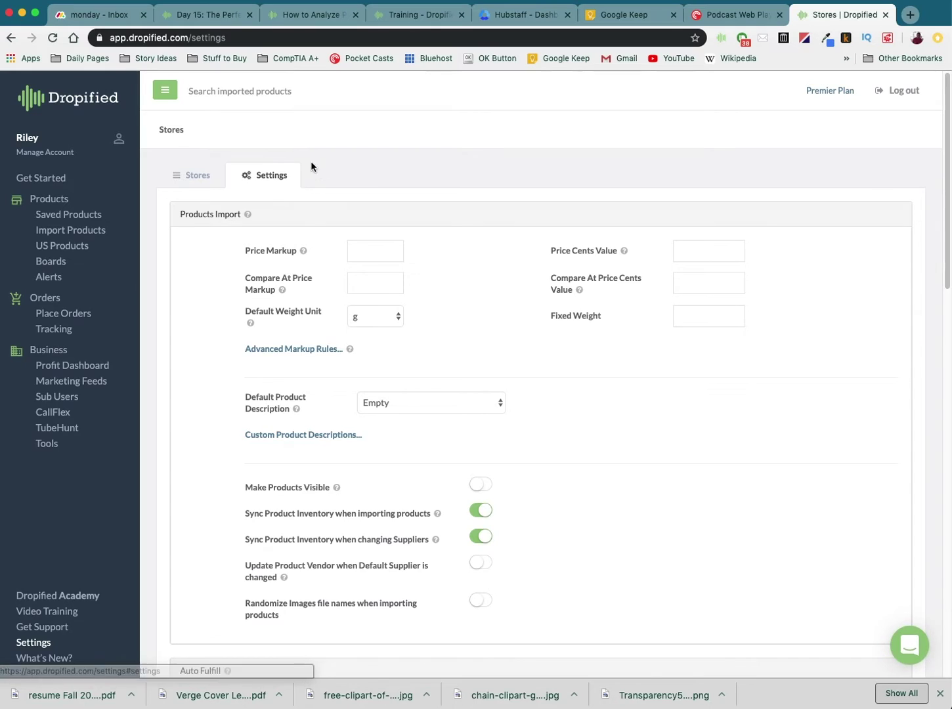
left_click(390, 252)
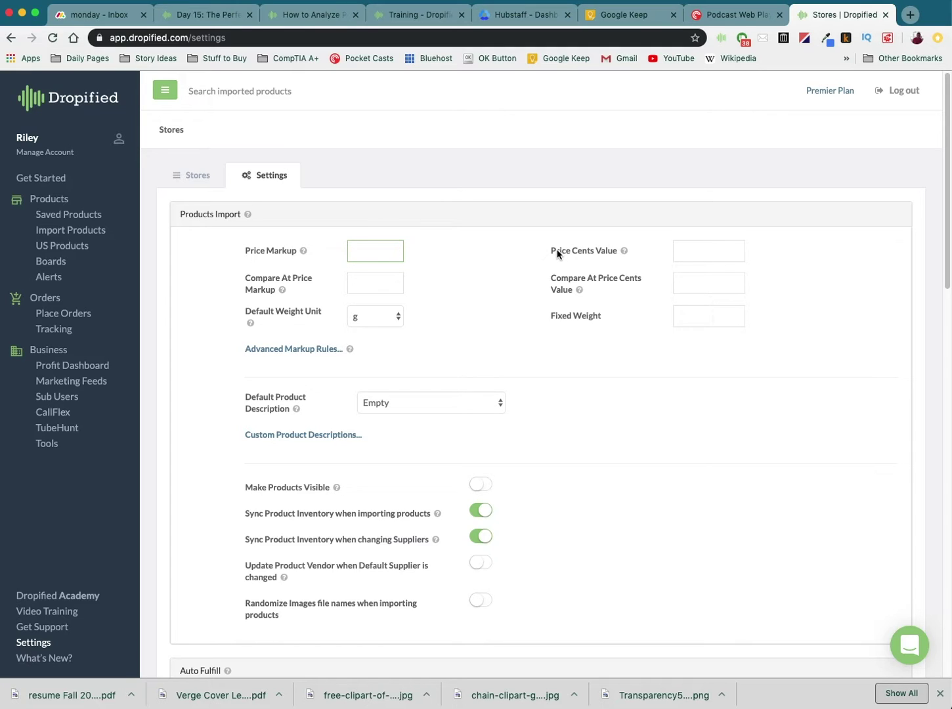
type("100")
left_click(383, 283)
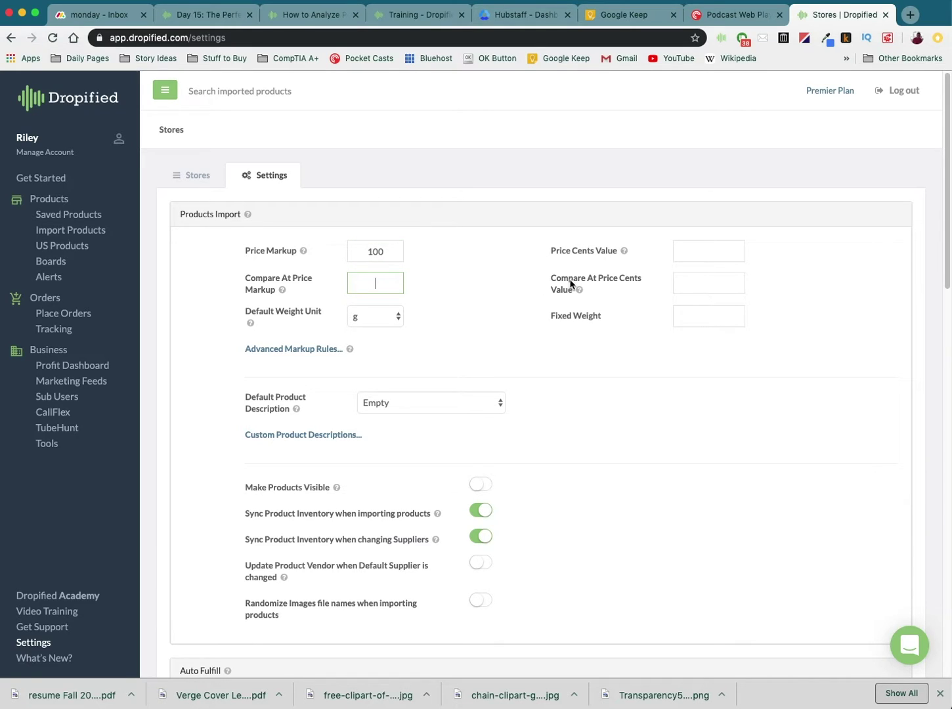
type("200")
left_click(376, 321)
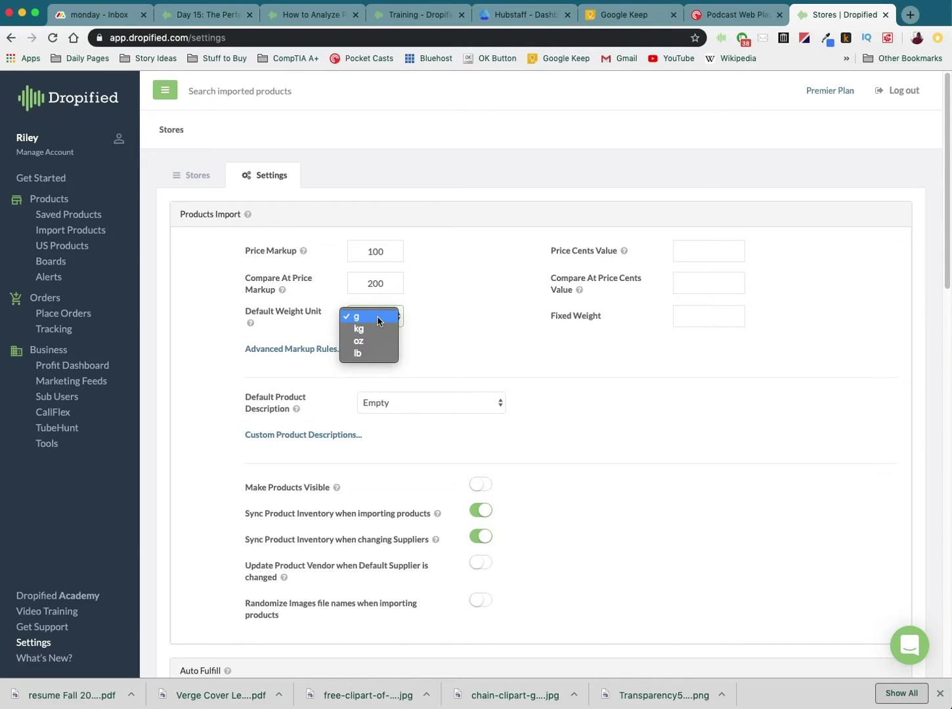
left_click(361, 353)
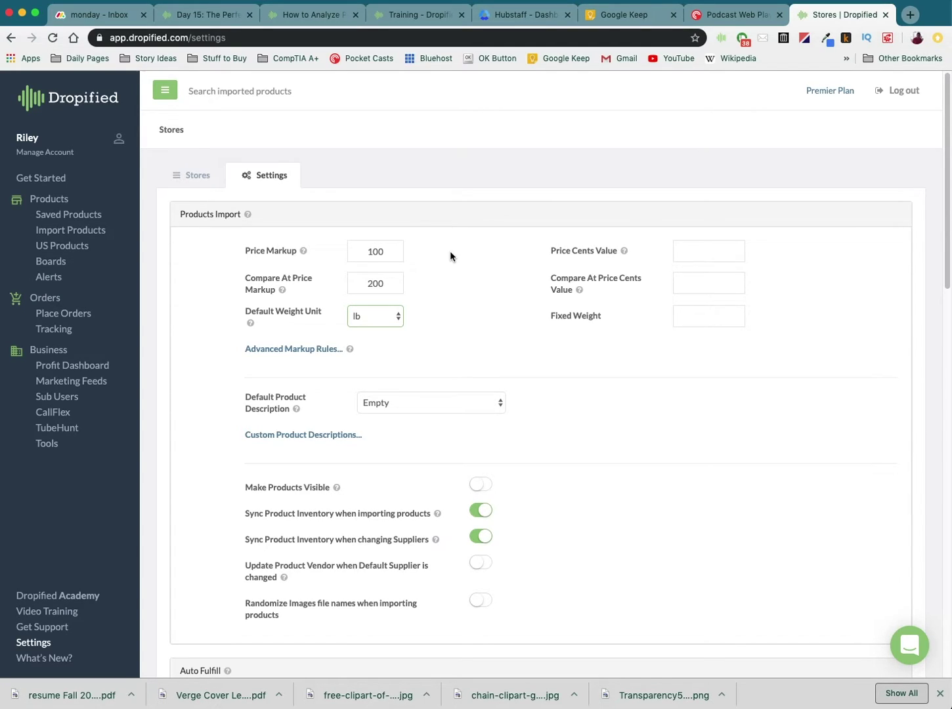
Step: Enter .75 as the Price Cents Value
left_click(713, 251)
type(".985")
key("BackSpace")
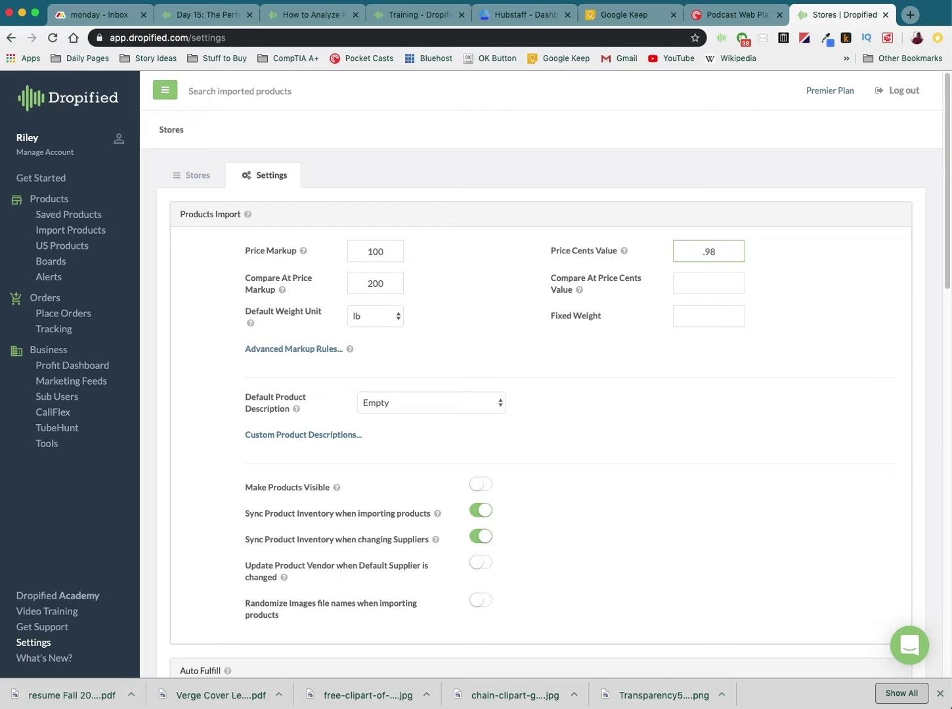
key("BackSpace")
type("5")
key("BackSpace")
type("9")
key("BackSpace")
key("BackSpace")
key("BackSpace")
type(".75")
left_click(561, 236)
Step: Try values in Compare At Price Cents Value, then leave it empty
left_click(711, 284)
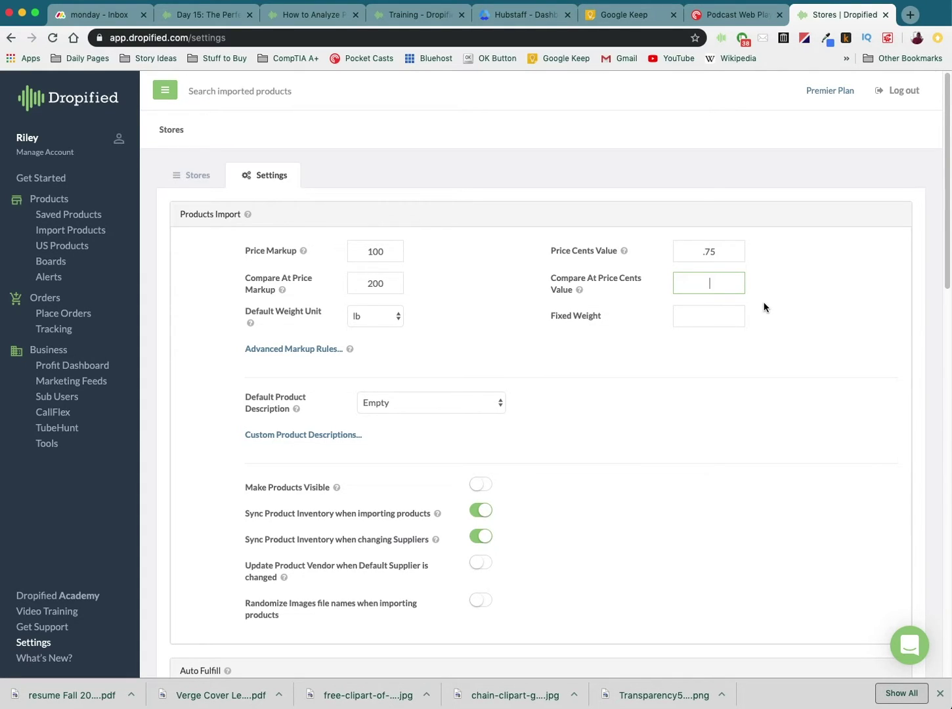
type(".75")
key("BackSpace")
key("BackSpace")
key("BackSpace")
type(".00")
key("BackSpace")
key("BackSpace")
key("BackSpace")
Step: Open Advanced Markup Rules and draft a new rule with minimum 5.00 and maximum 300
left_click(281, 355)
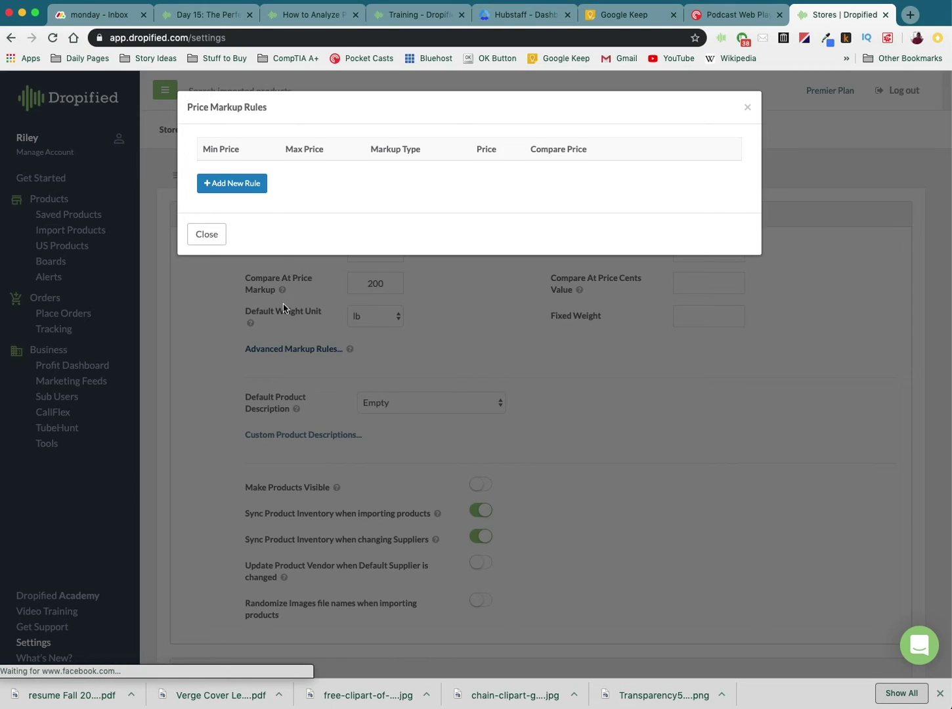
left_click(222, 187)
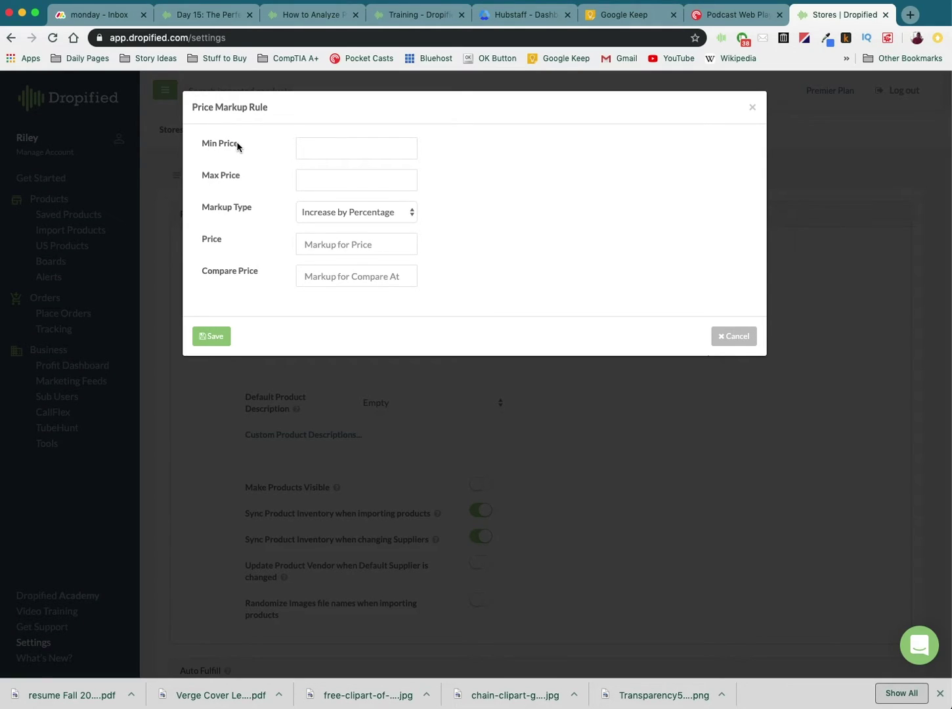
left_click(311, 151)
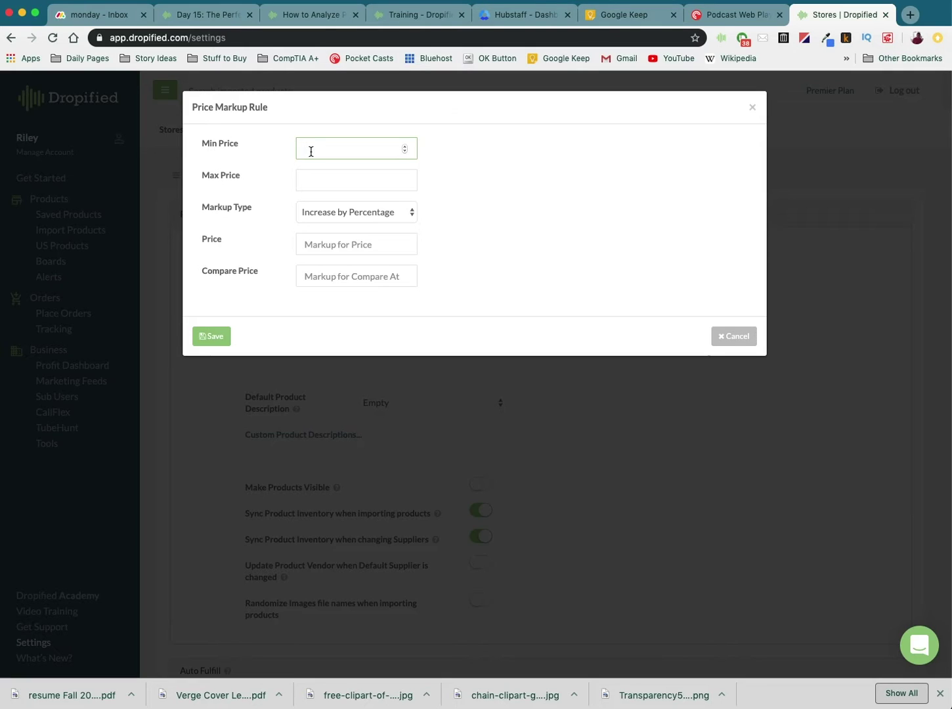
type("5.00")
left_click(319, 180)
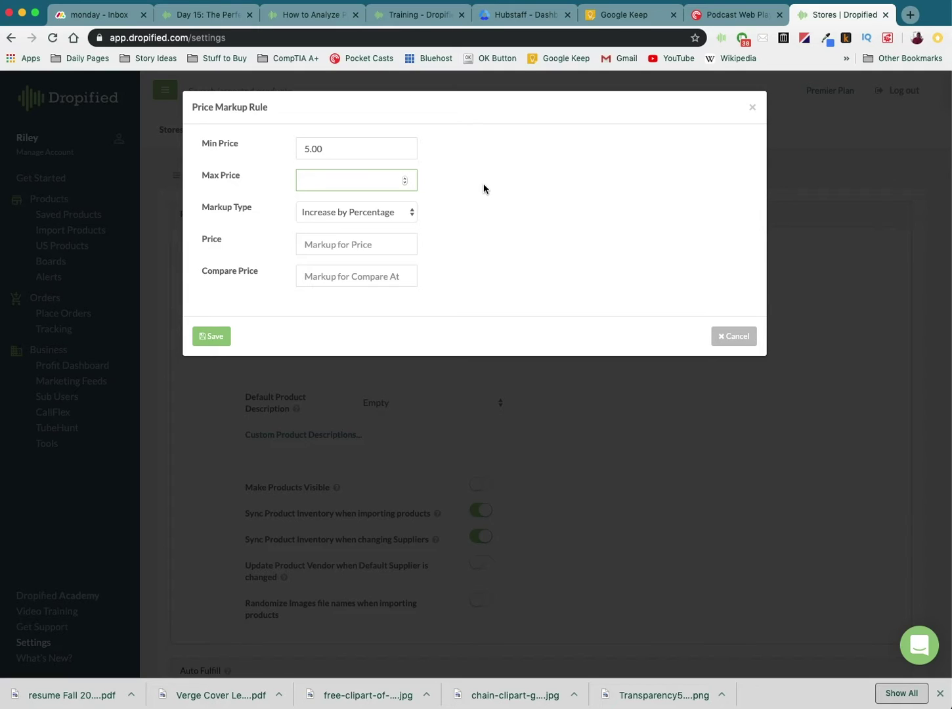
type("500")
key("BackSpace")
key("BackSpace")
key("BackSpace")
type("300")
Step: Keep Increase by Percentage as markup type, then discard the draft rule, leaving the table empty
left_click(354, 220)
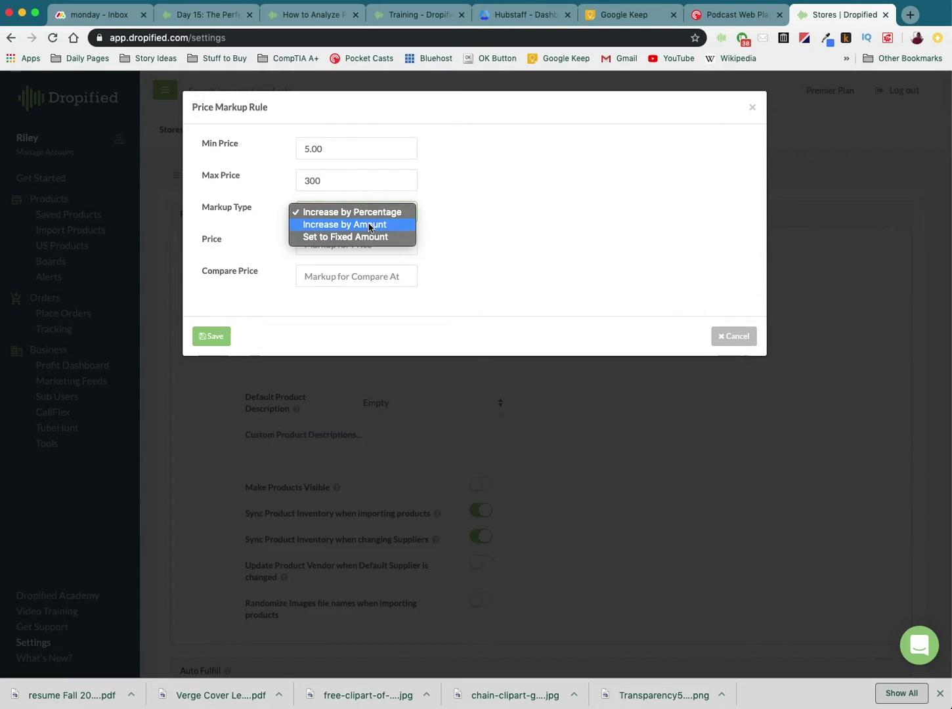
left_click(535, 223)
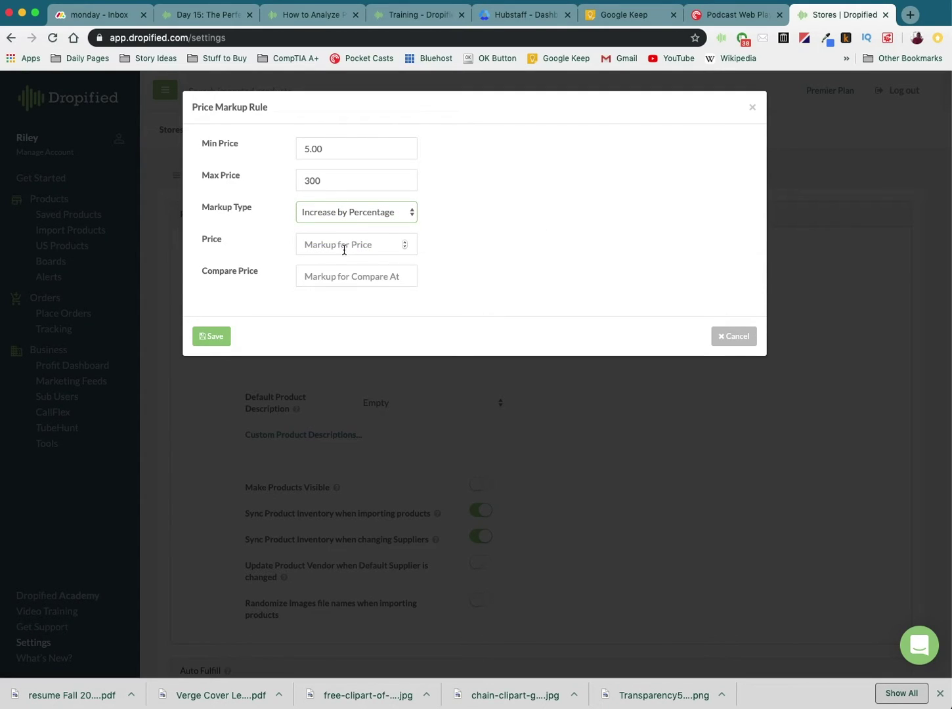
left_click(574, 301)
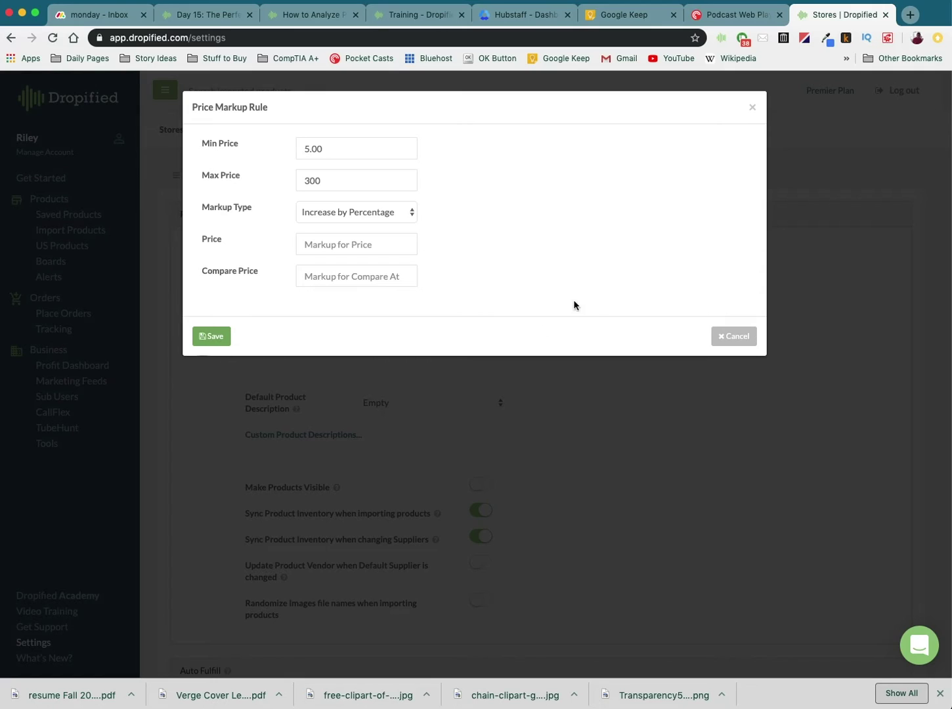
left_click(743, 345)
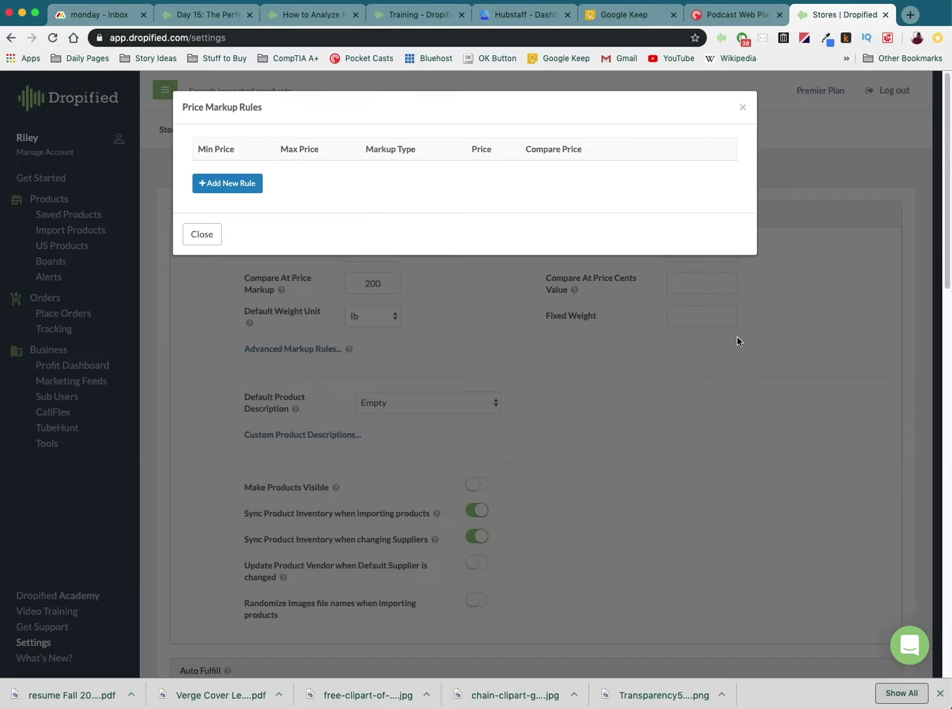
left_click(209, 239)
scroll(468, 347, "down", 2)
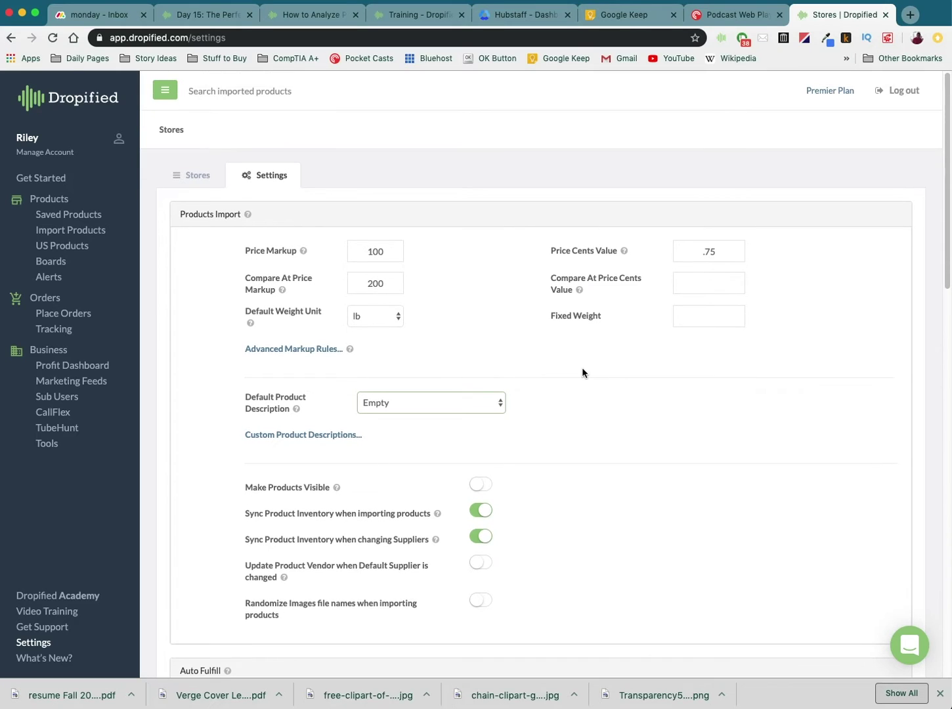
scroll(562, 367, "down", 2)
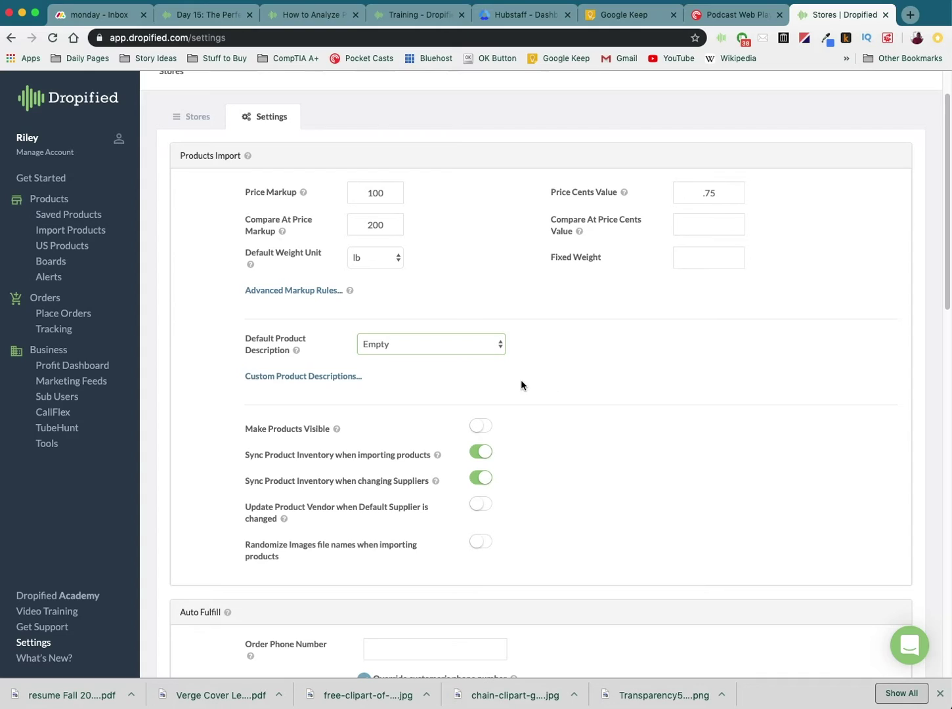
scroll(554, 412, "down", 1)
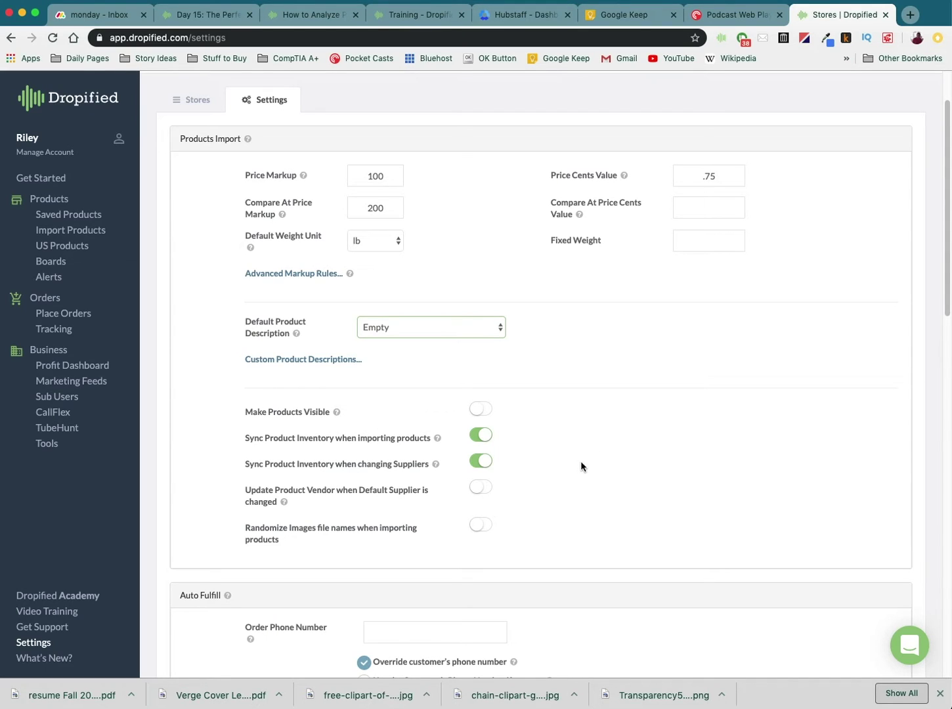
scroll(575, 456, "down", 1)
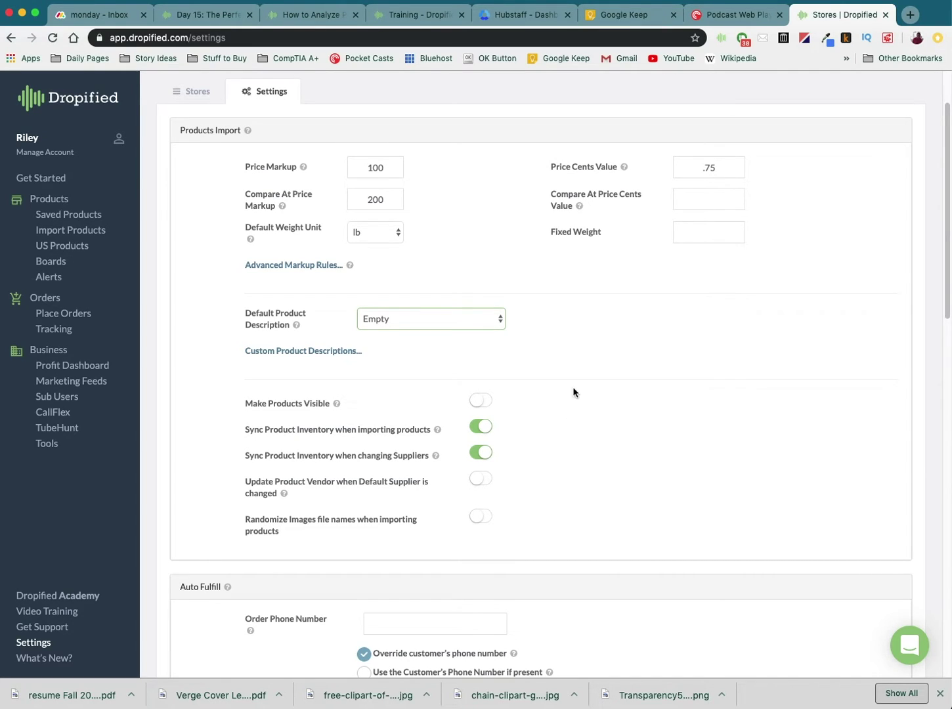
scroll(561, 346, "down", 2)
scroll(578, 340, "up", 1)
scroll(564, 371, "down", 10)
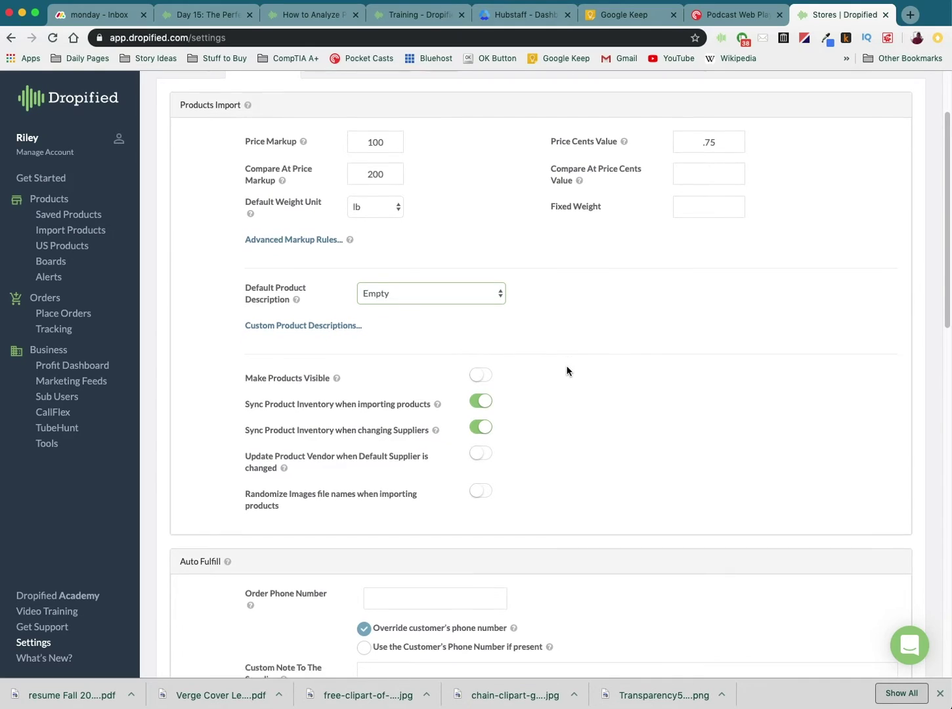
scroll(570, 361, "down", 20)
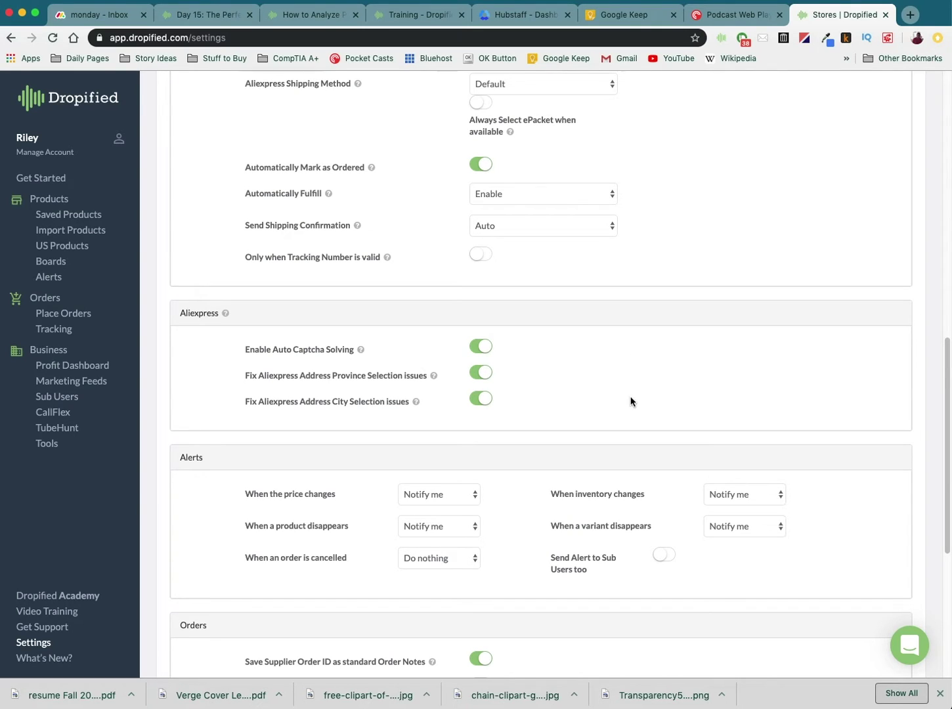
scroll(630, 397, "down", 10)
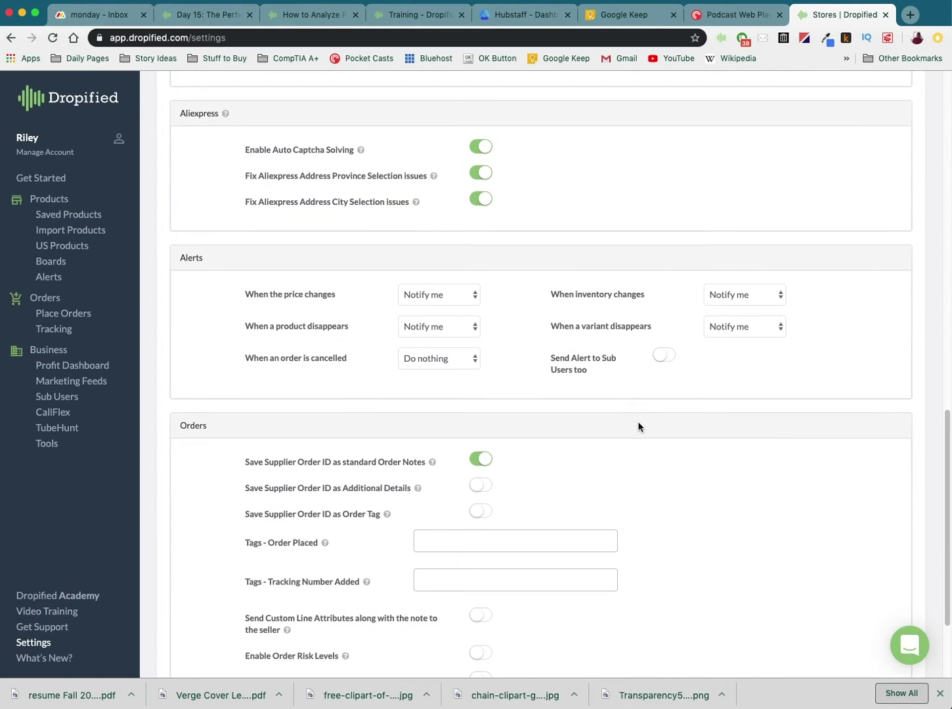
scroll(608, 436, "down", 5)
scroll(645, 407, "up", 3)
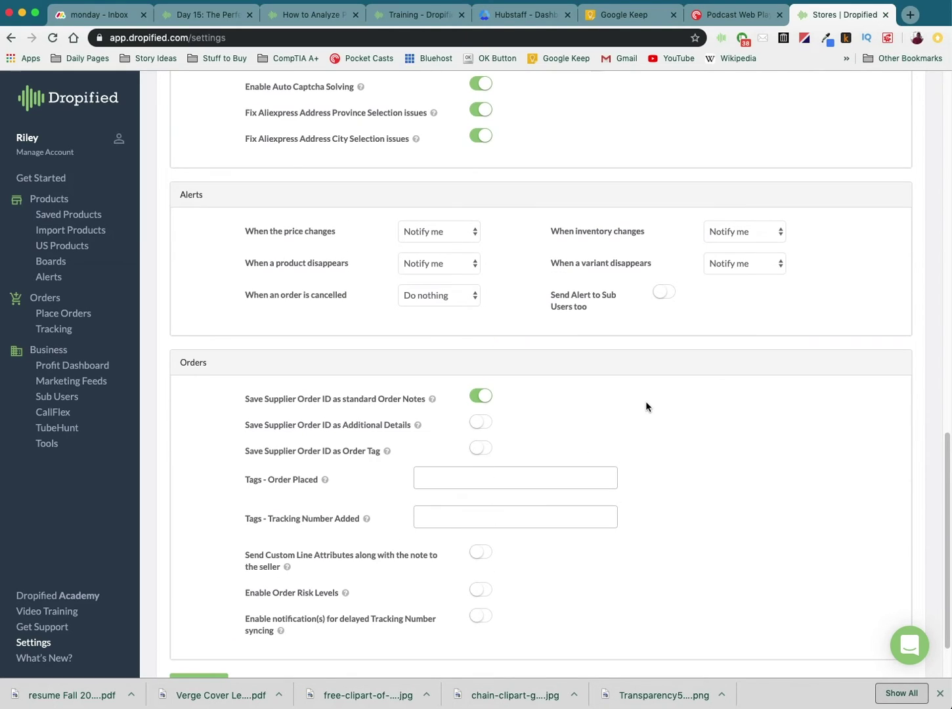
scroll(646, 397, "up", 12)
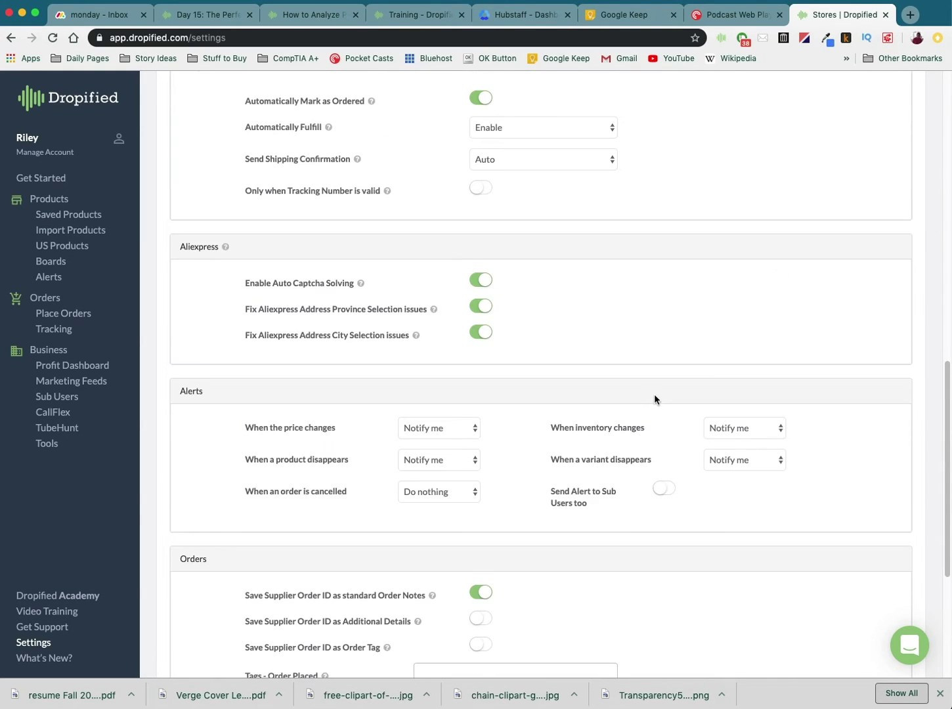
scroll(659, 394, "up", 7)
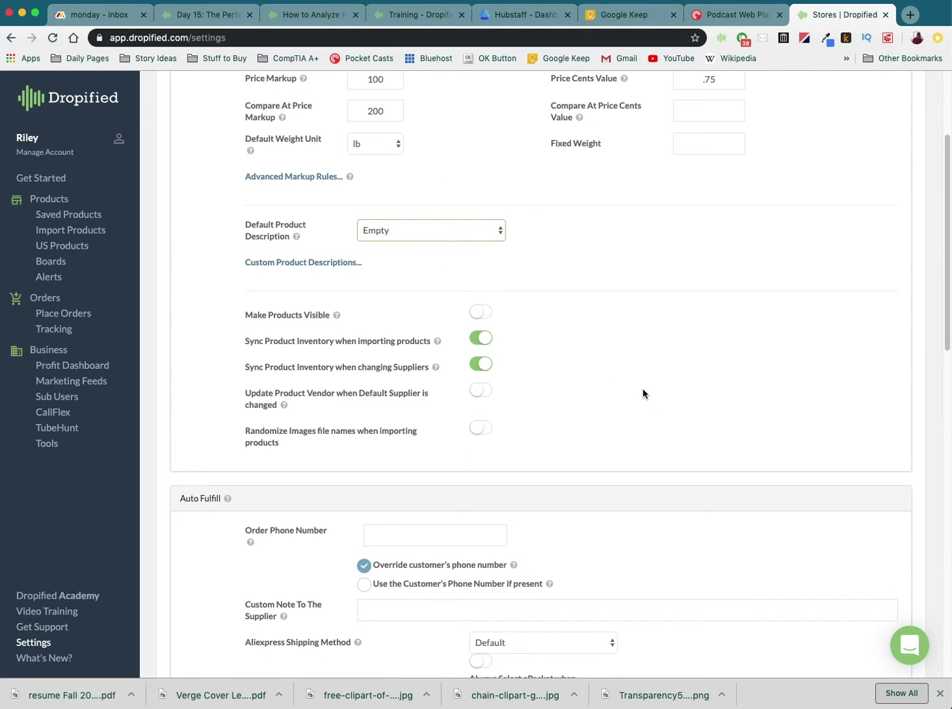
scroll(650, 394, "up", 1)
scroll(644, 394, "up", 4)
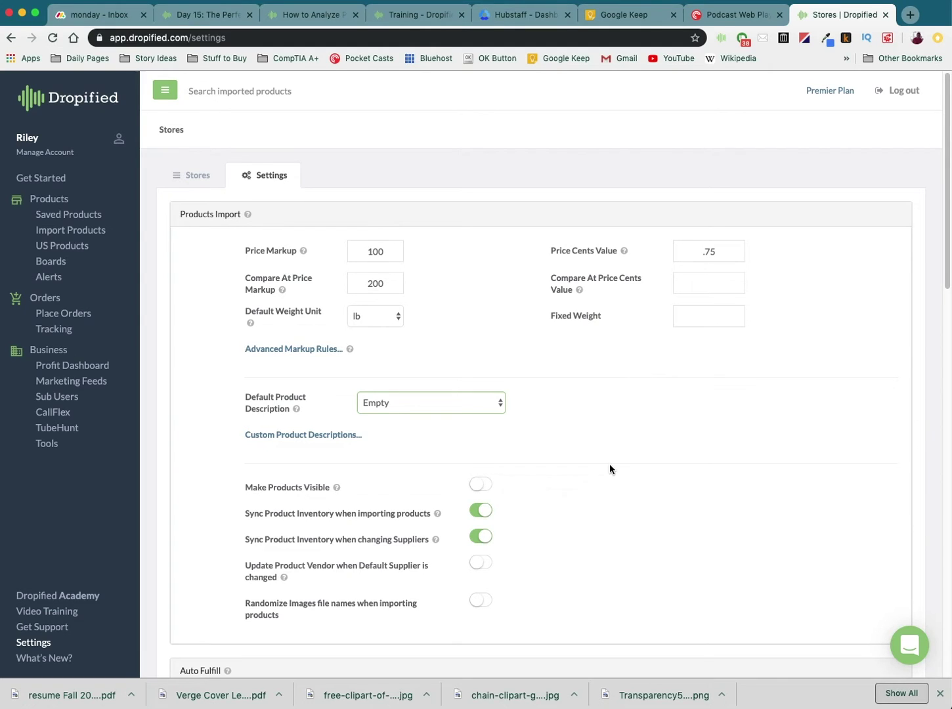
scroll(609, 467, "down", 3)
scroll(623, 457, "down", 13)
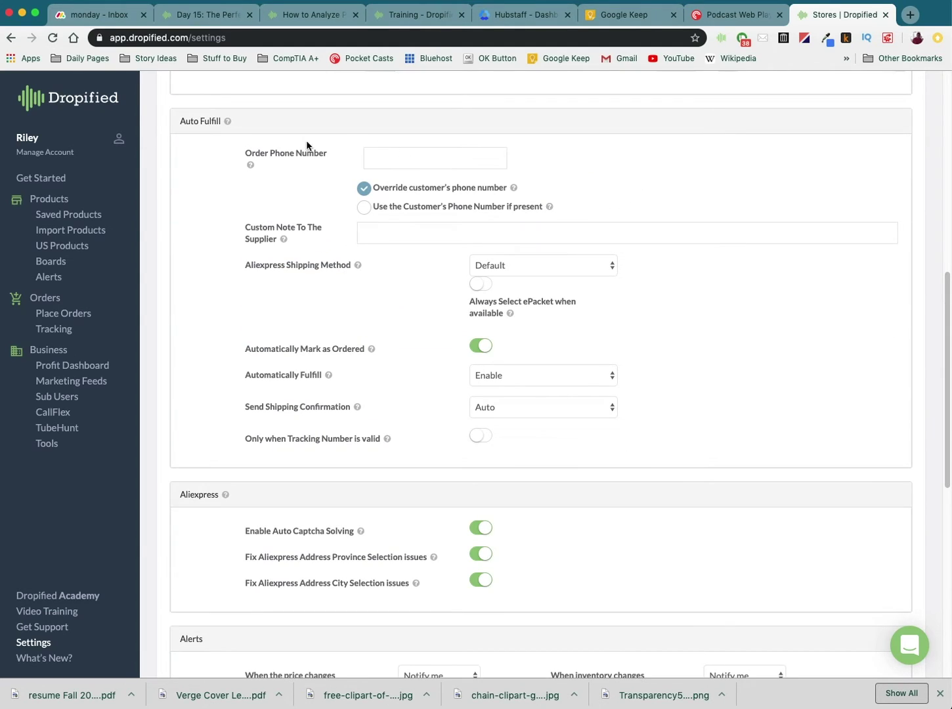
Step: Set the supplier note to 'This is a dropshipping order and do not put an invoice in the e-packet!', keeping Default shipping
mouse_move(252, 165)
left_click_drag(239, 155, 293, 153)
left_click(314, 155)
left_click_drag(237, 231, 318, 240)
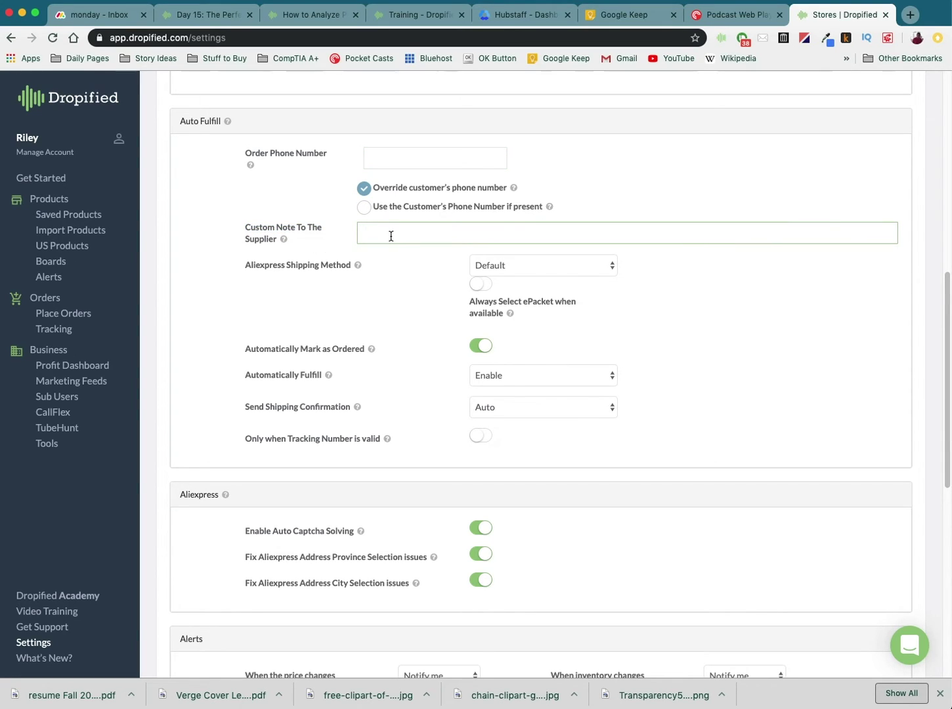
type("This is a dropshipping order and don")
key("BackSpace")
type("n")
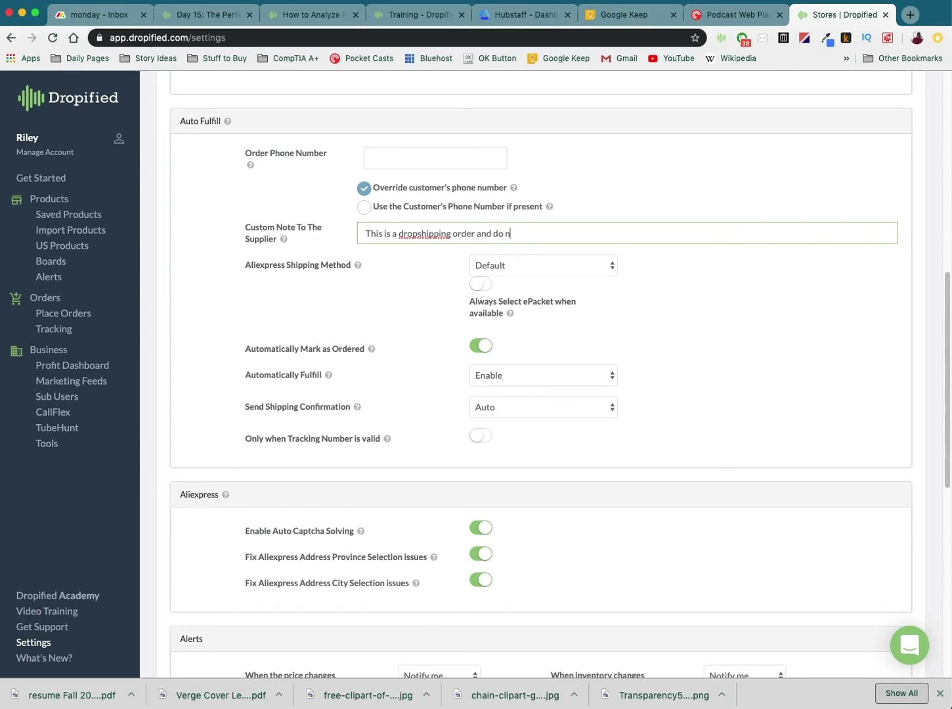
type("ot put an invoice in the e-packet")
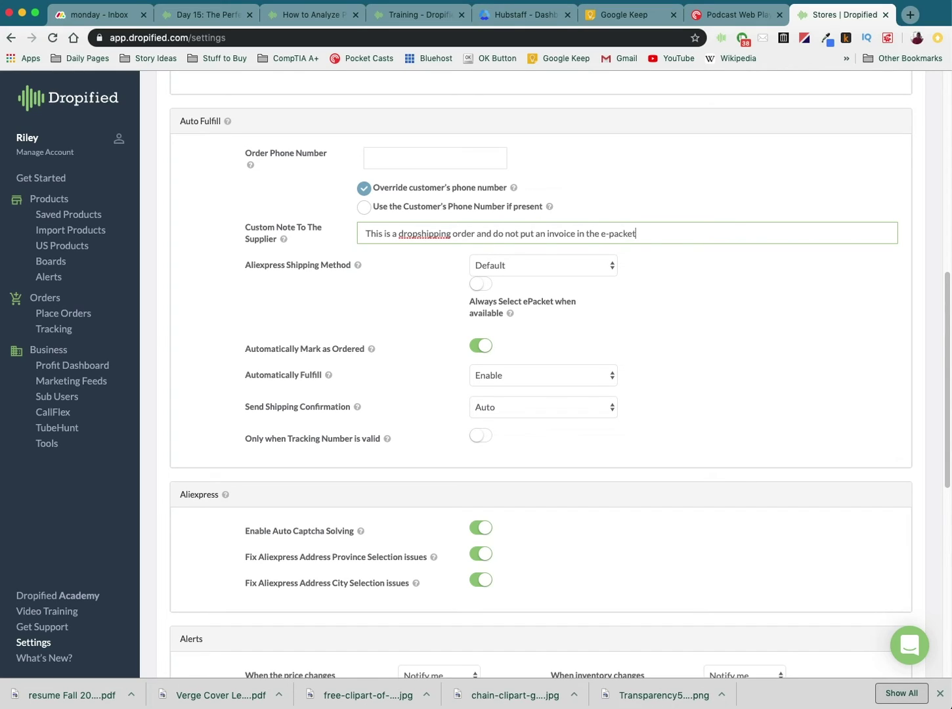
type("!")
left_click(613, 270)
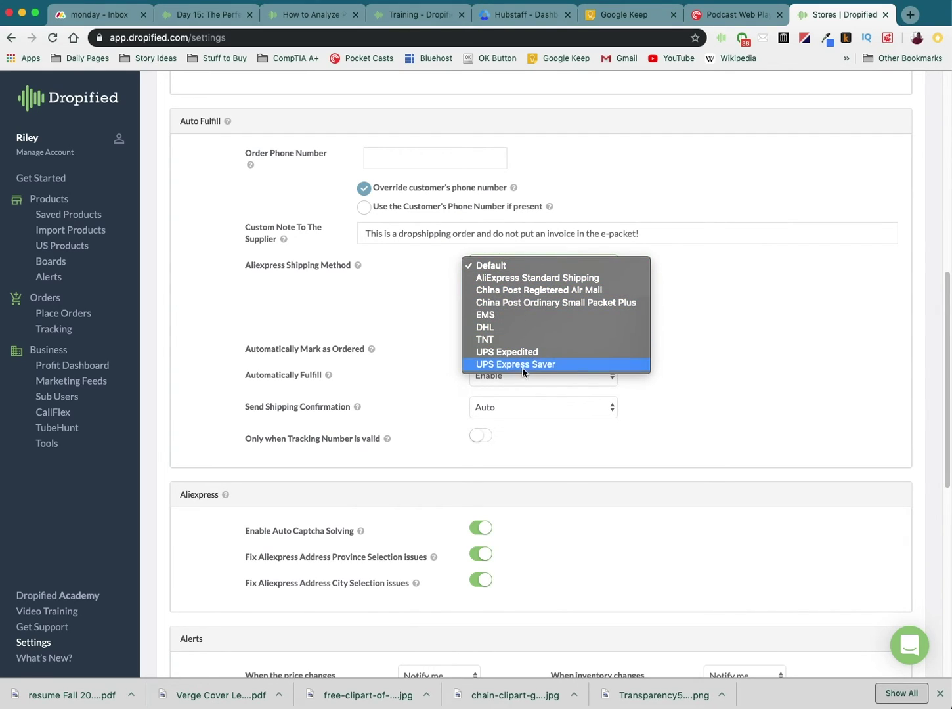
left_click(776, 349)
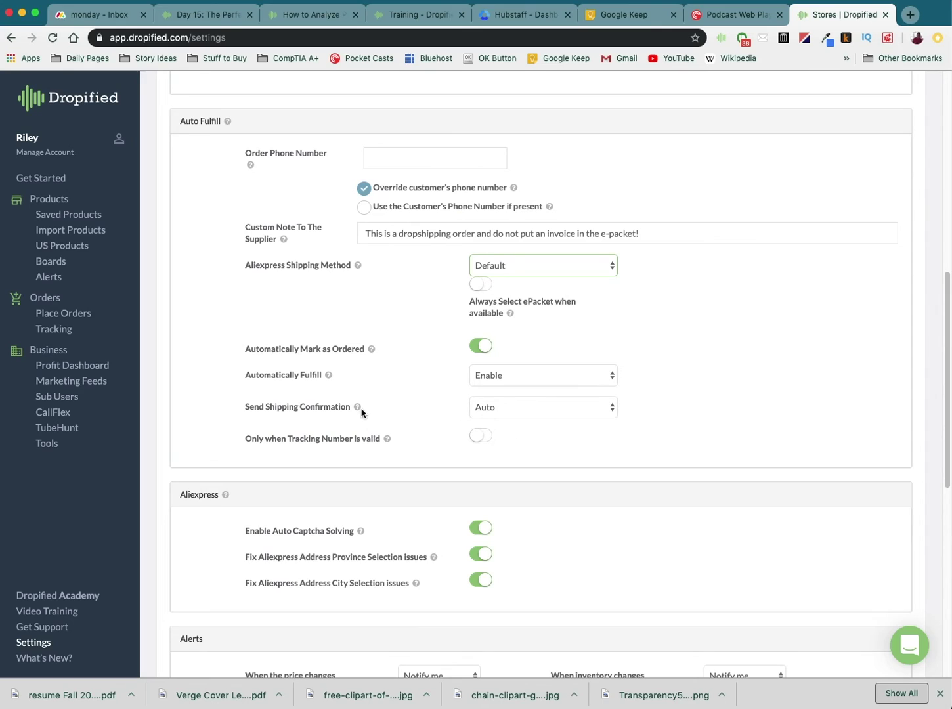
scroll(357, 409, "down", 1)
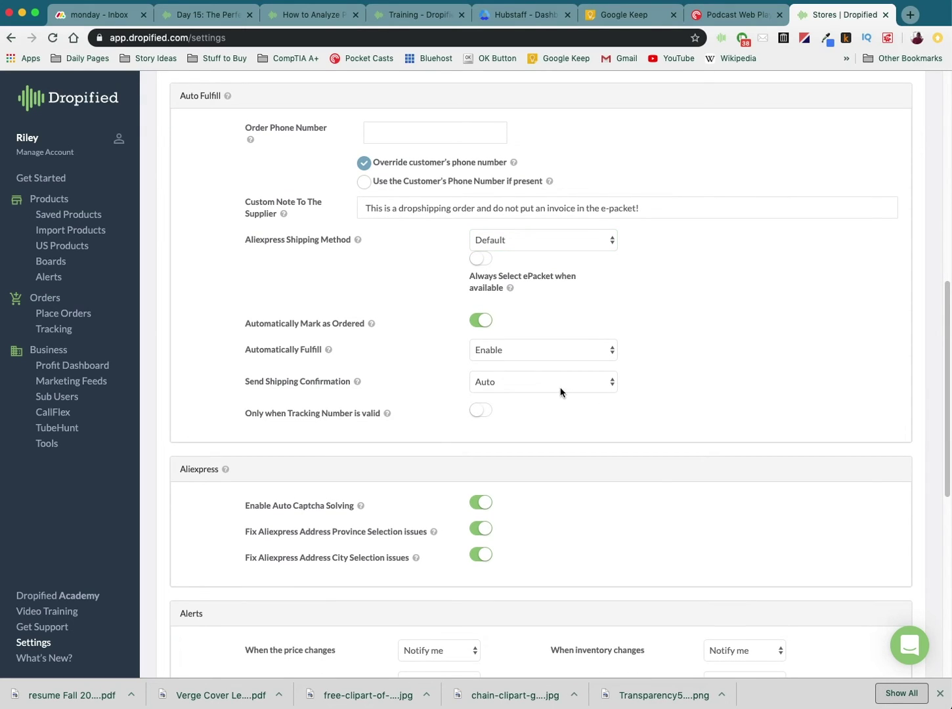
scroll(413, 425, "down", 1)
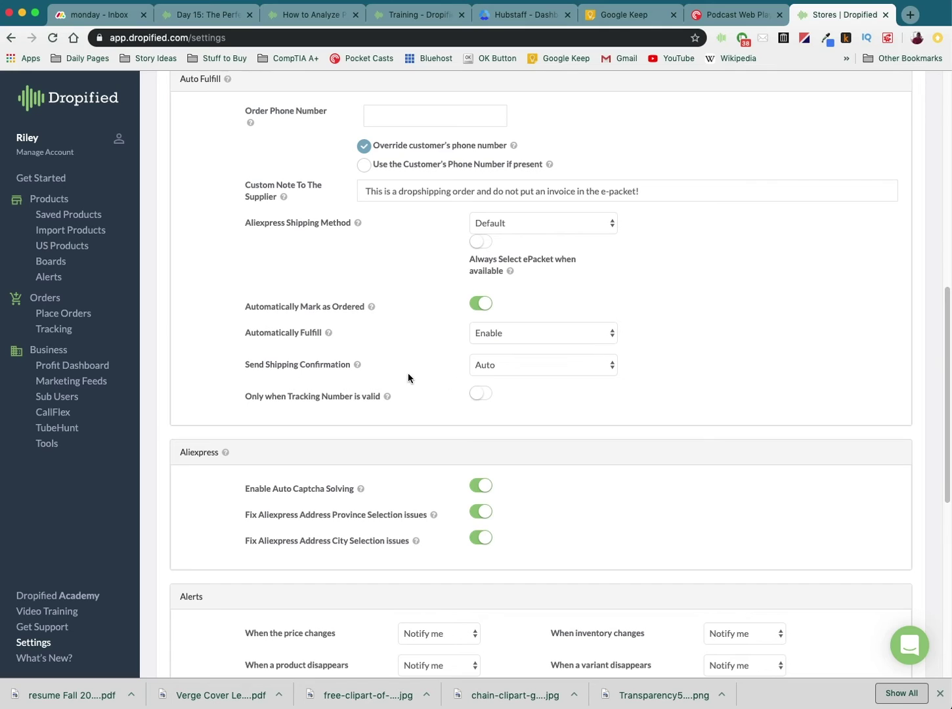
scroll(418, 399, "down", 2)
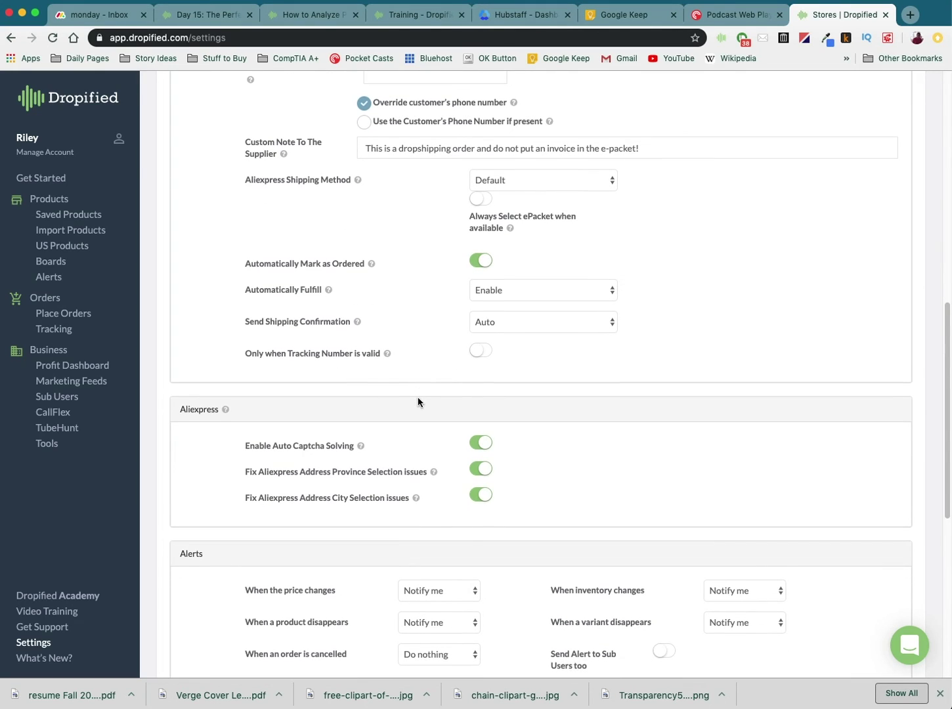
scroll(396, 445, "down", 4)
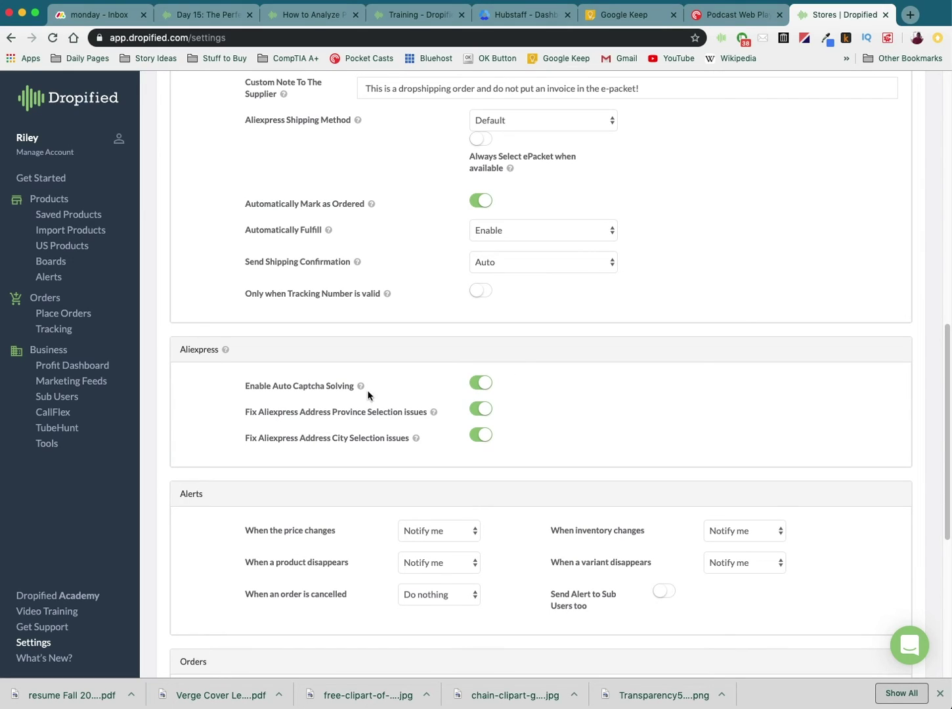
left_click_drag(247, 390, 356, 387)
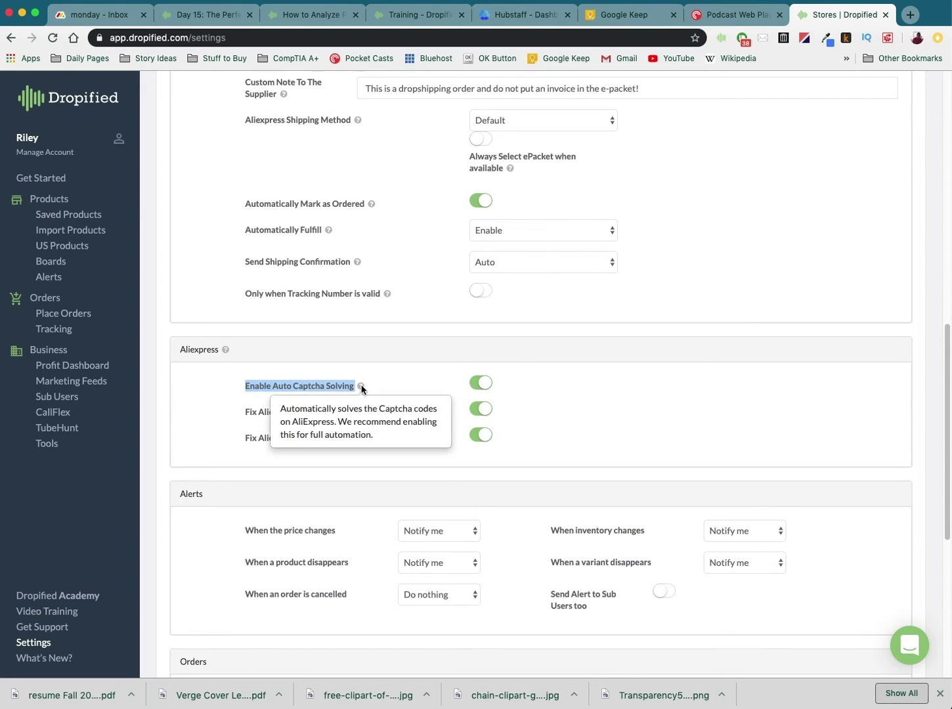
left_click(405, 398)
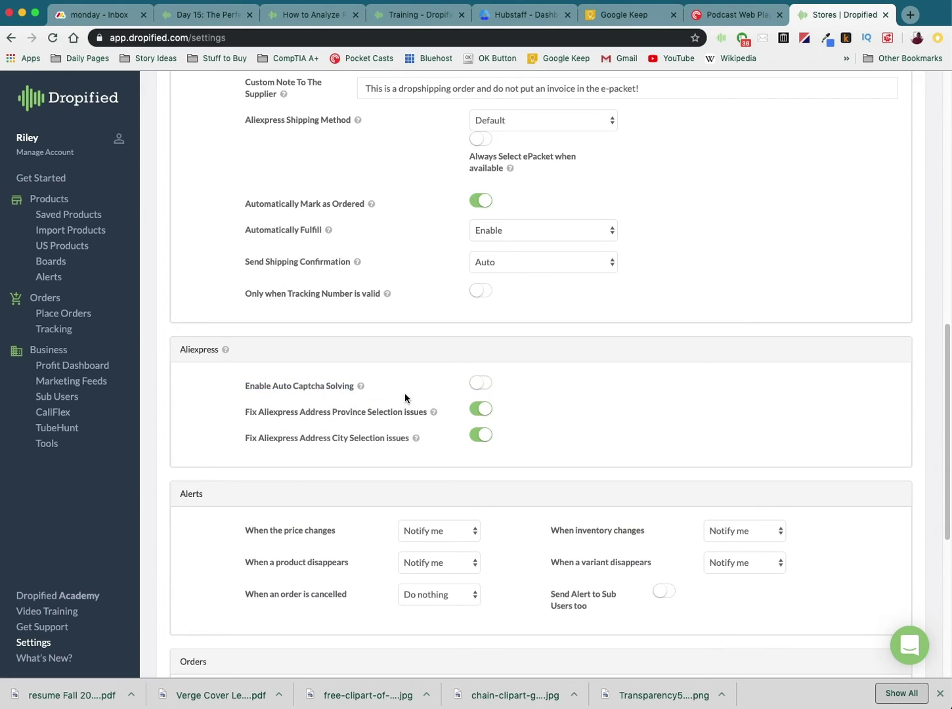
left_click(481, 384)
scroll(358, 453, "down", 1)
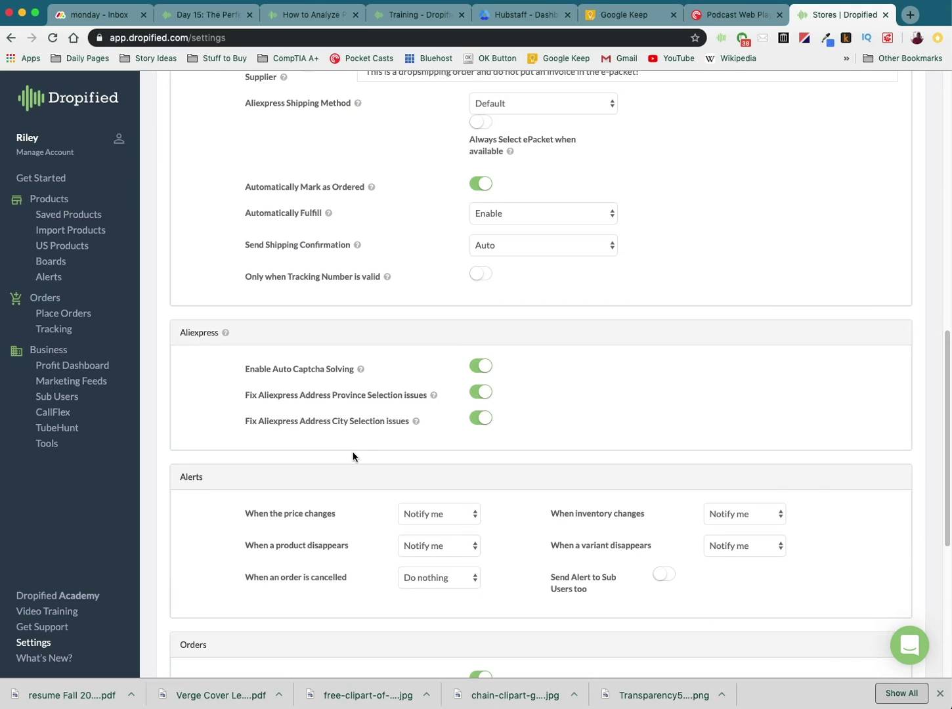
scroll(358, 460, "down", 10)
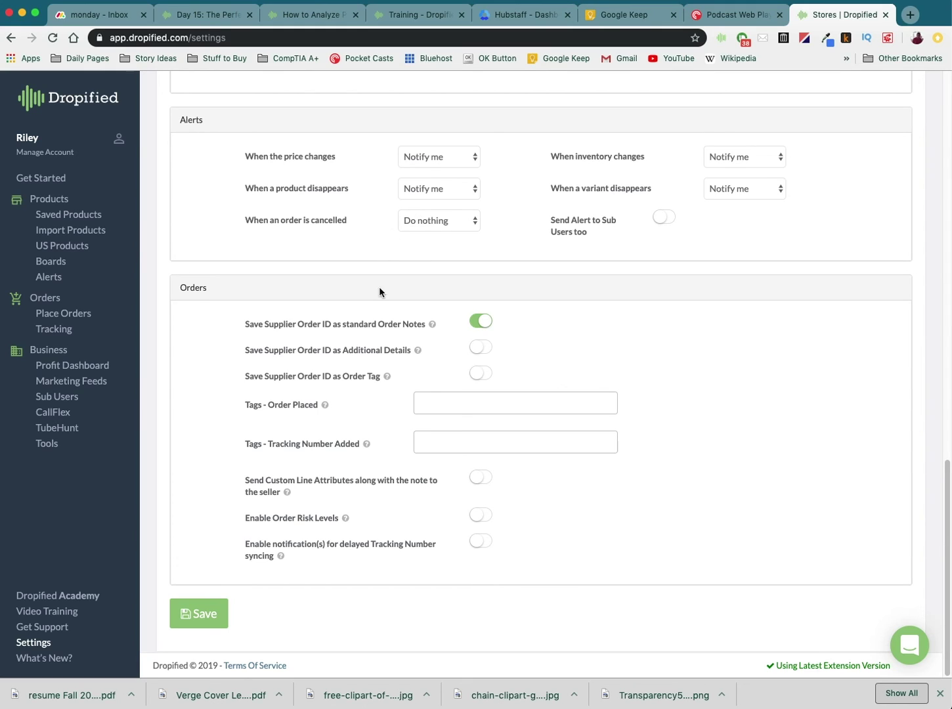
Step: Save the Settings page and check the 'User Config Saved' confirmation
left_click(207, 621)
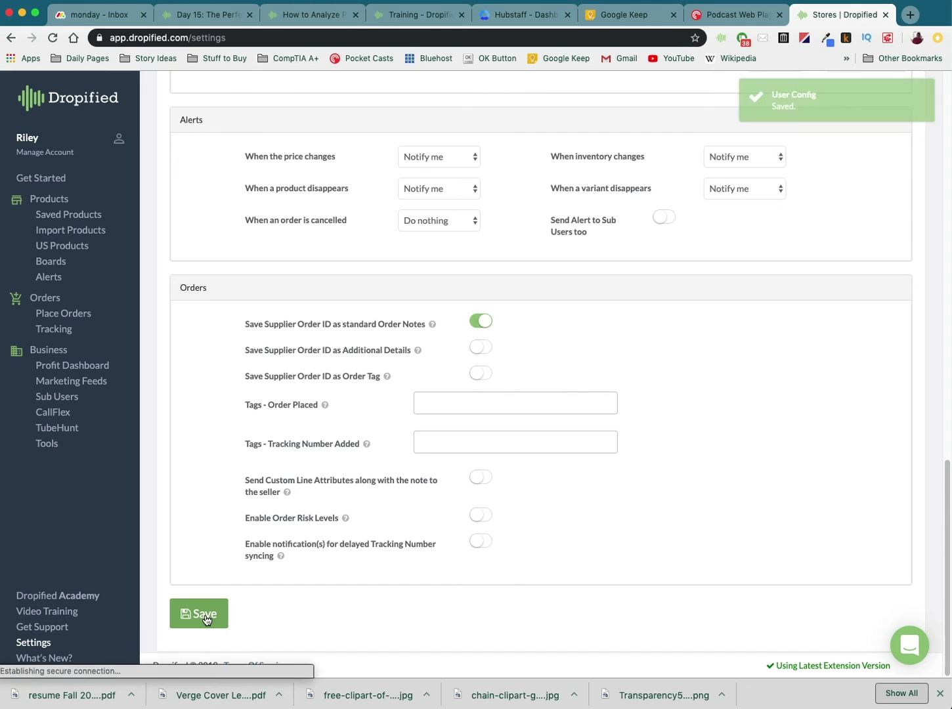
scroll(684, 433, "up", 6)
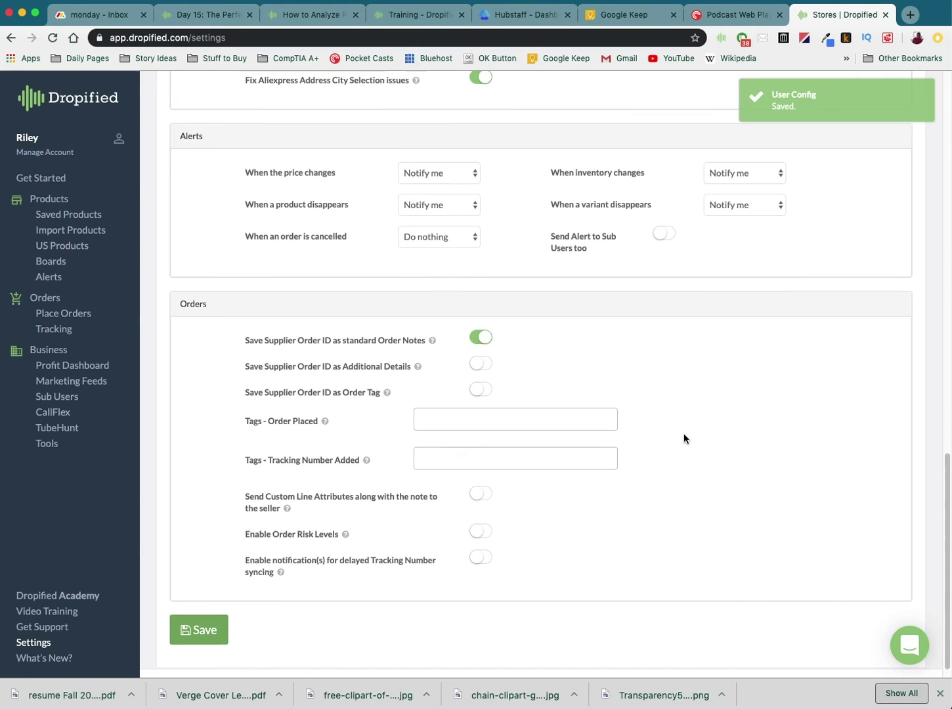
scroll(674, 394, "up", 8)
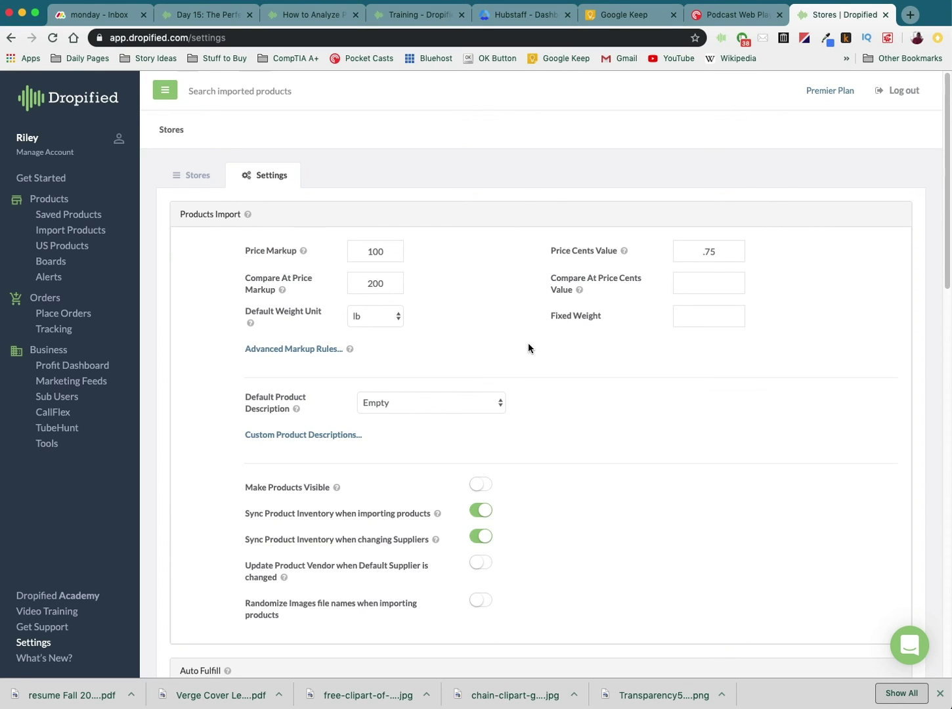
scroll(491, 326, "down", 15)
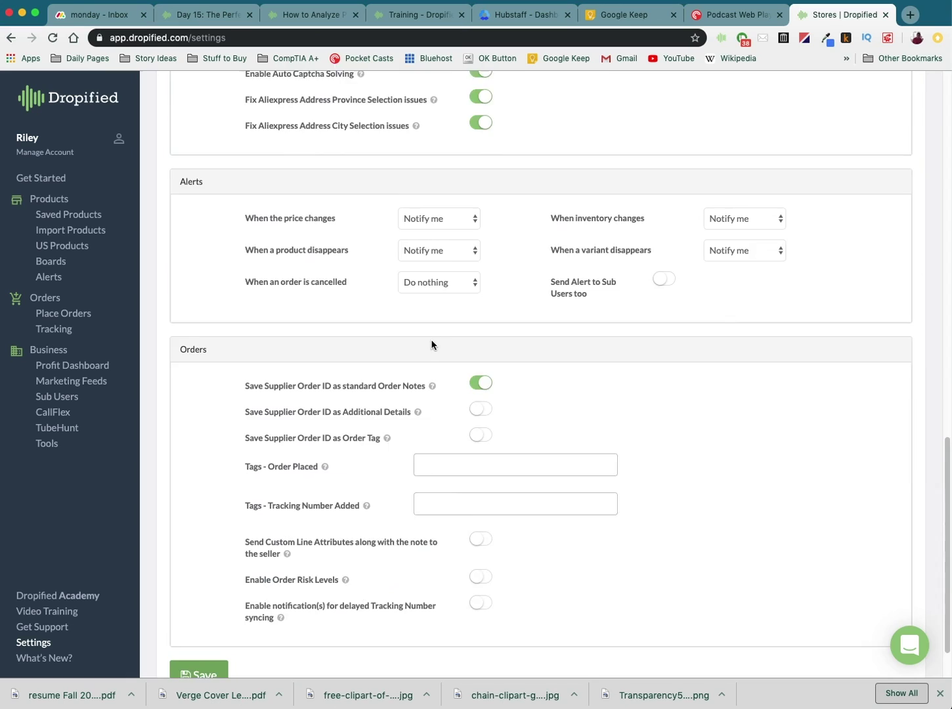
scroll(431, 344, "down", 2)
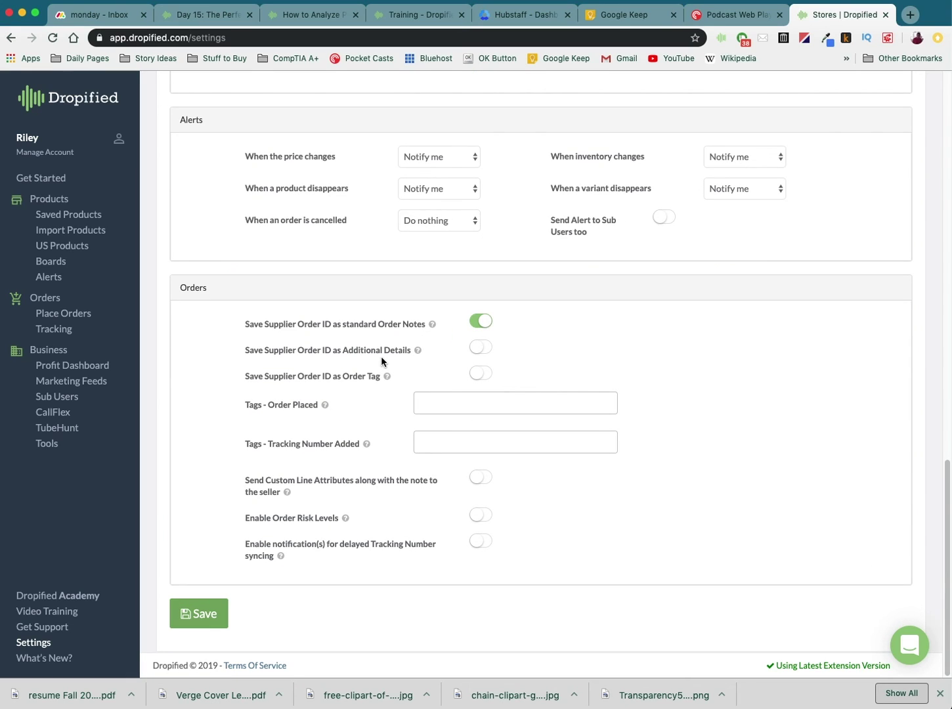